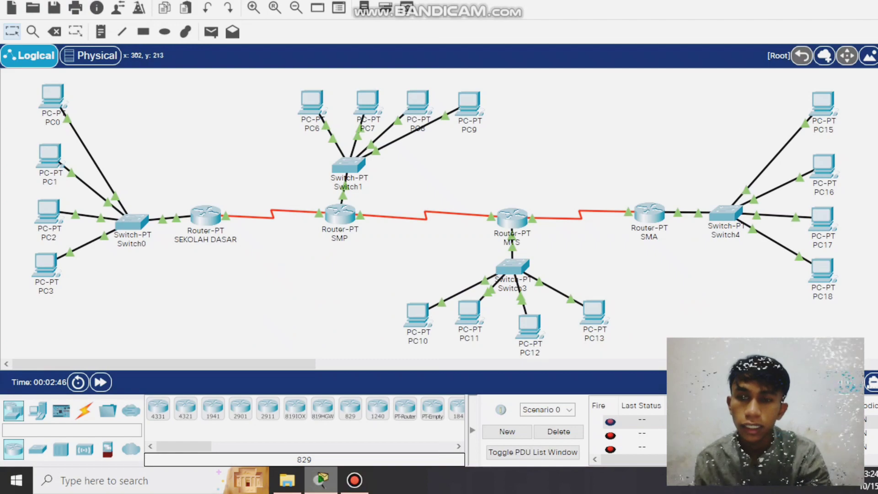
Inspect the FastEthernet0/0, Serial2/0 and Serial3/0 interface settings of the SEKOLAH DASAR router and close its window
double_click(206, 212)
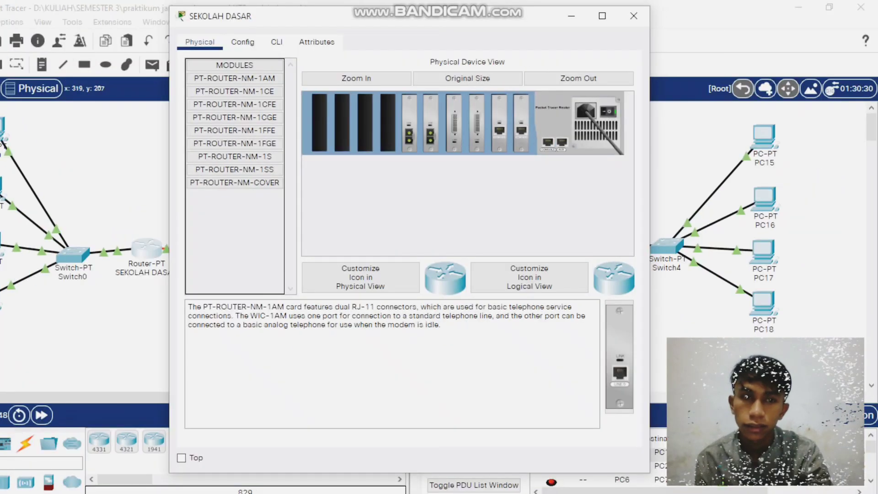
click(634, 16)
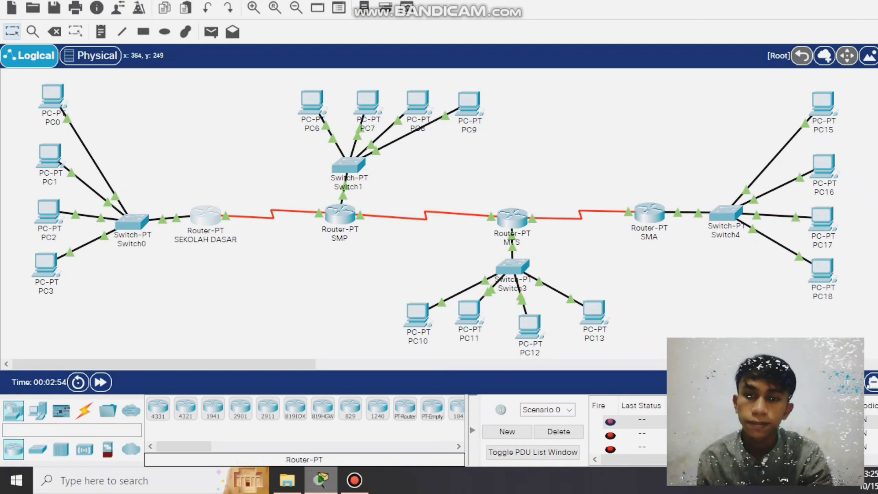
click(212, 216)
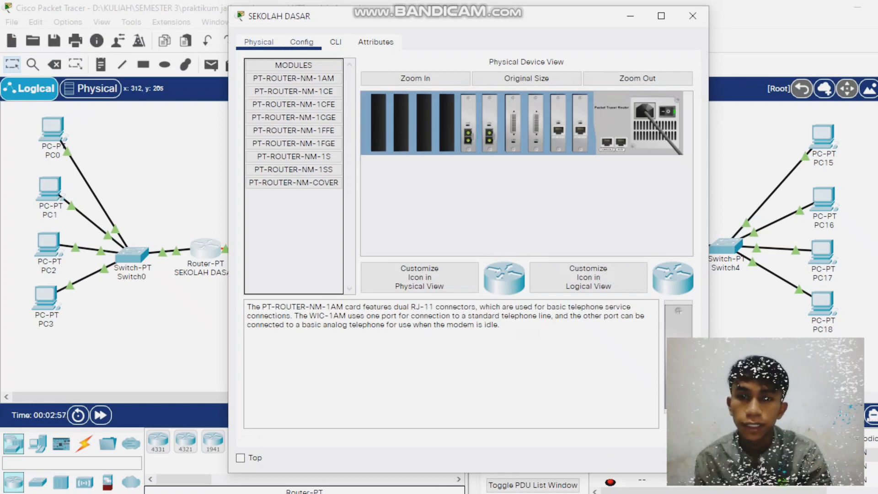
click(301, 41)
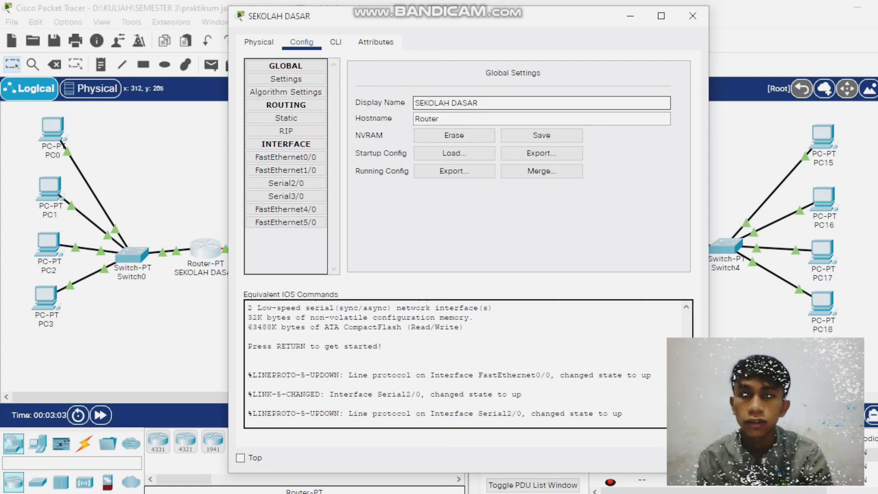
click(285, 156)
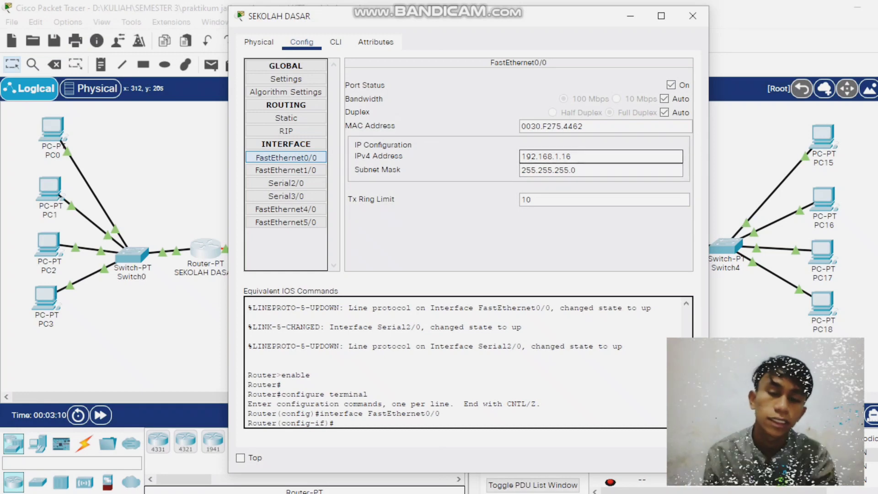
click(577, 157)
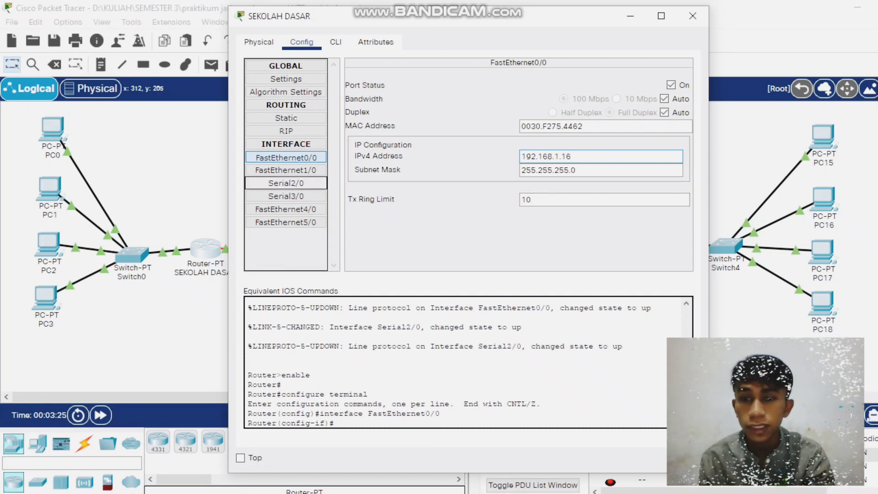
click(286, 183)
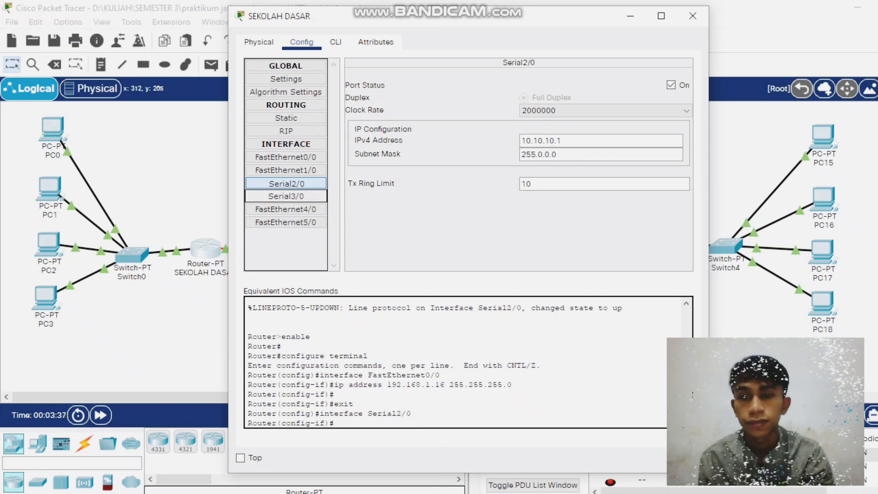
click(286, 196)
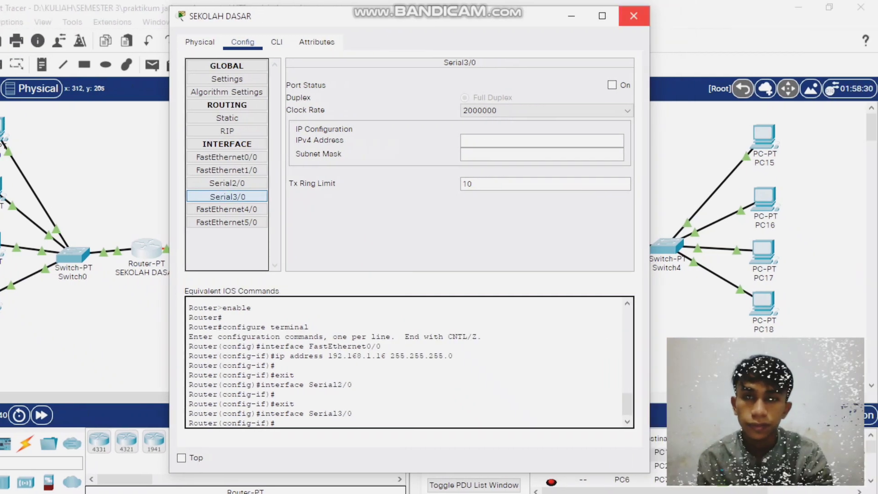
click(666, 16)
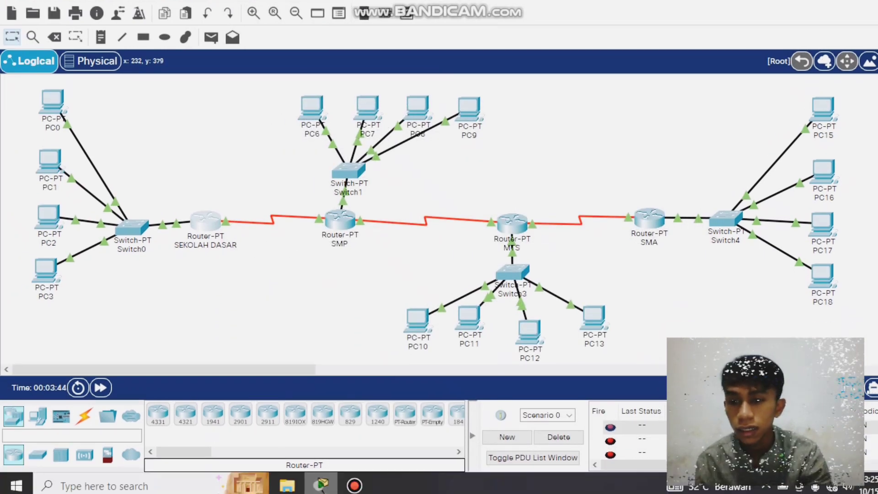
Display the available connection types, and check PC0's gateway settings and IP configuration
click(84, 410)
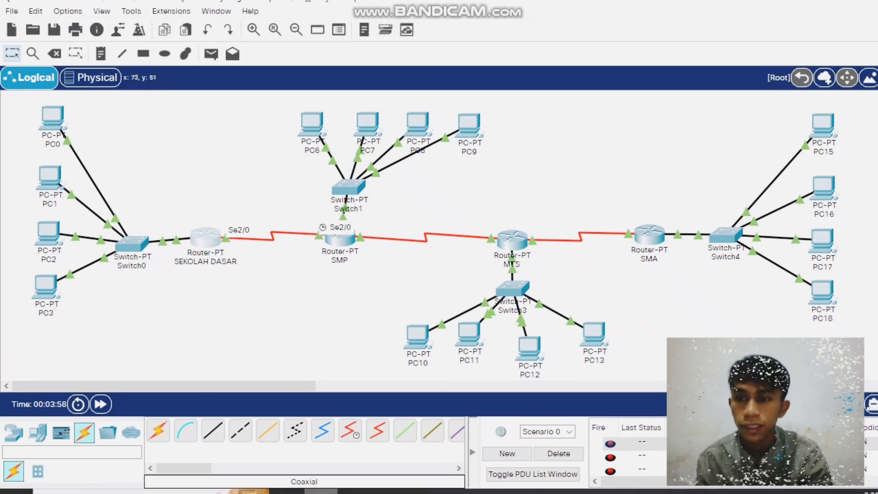
click(51, 95)
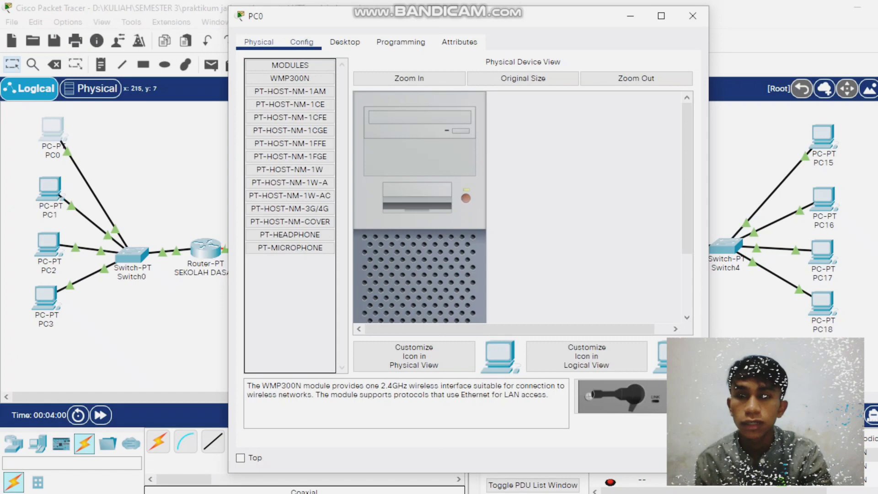
click(301, 41)
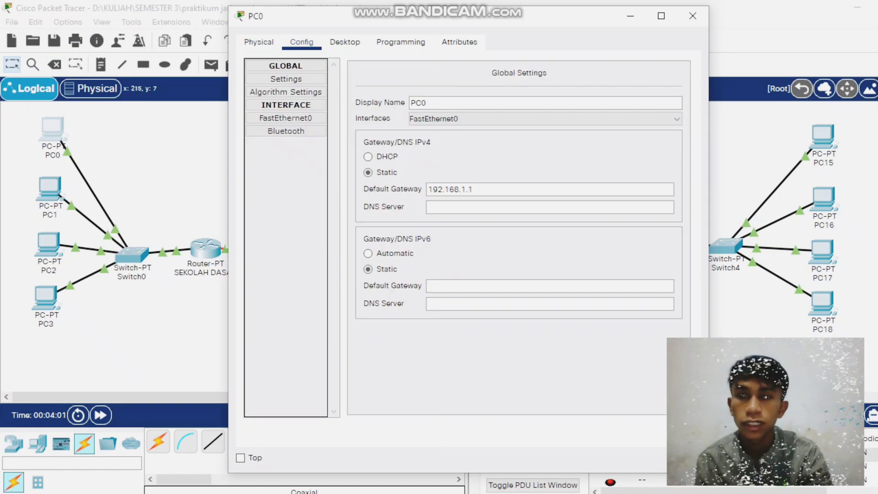
click(344, 42)
click(287, 97)
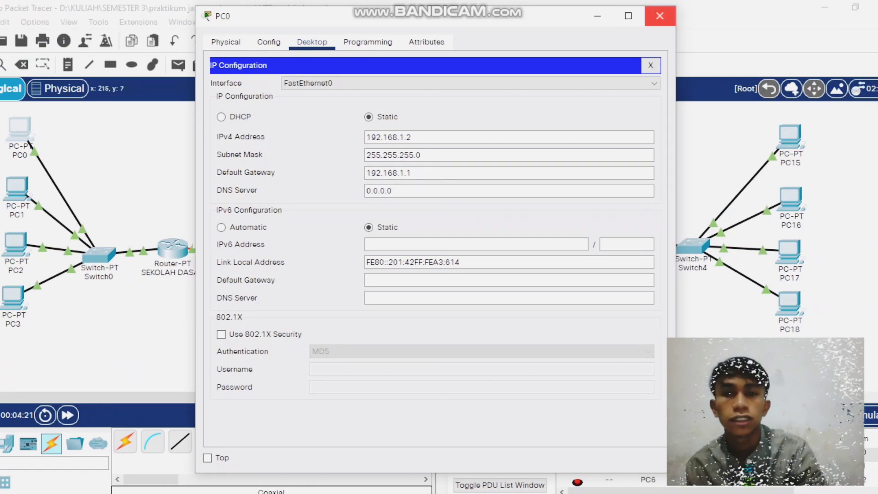
click(660, 15)
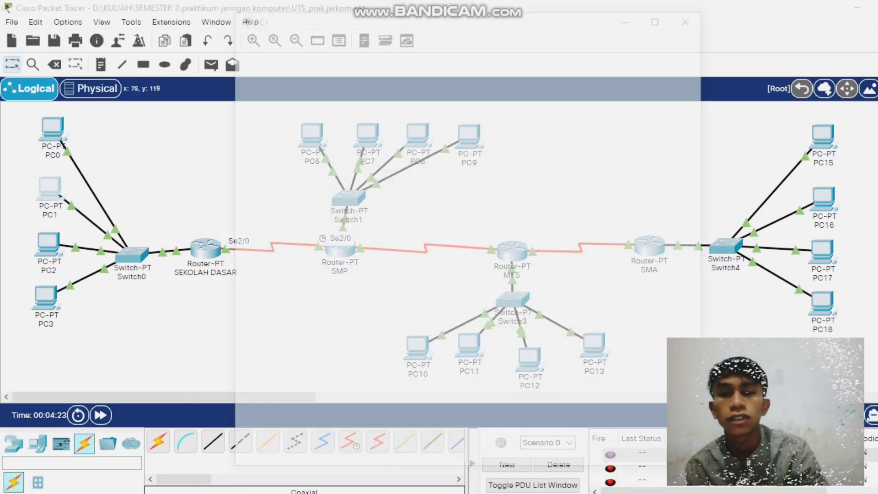
Check PC1's IP configuration and close its window
click(50, 188)
click(345, 42)
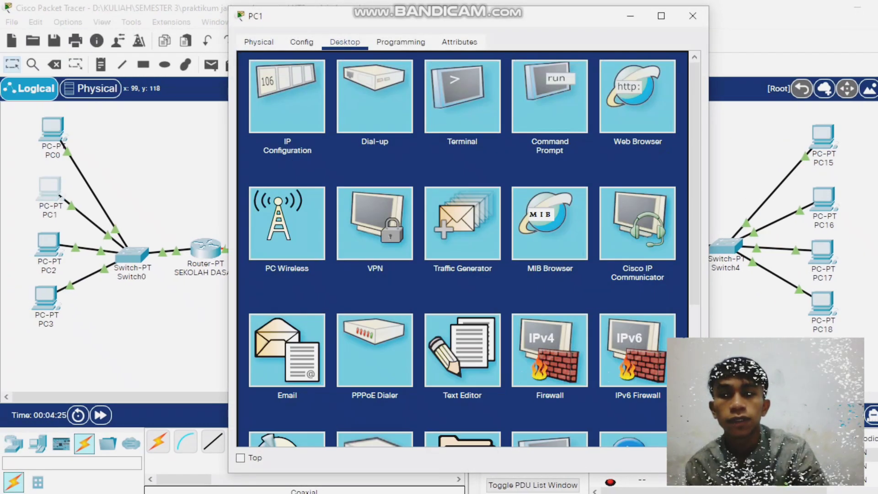
click(287, 96)
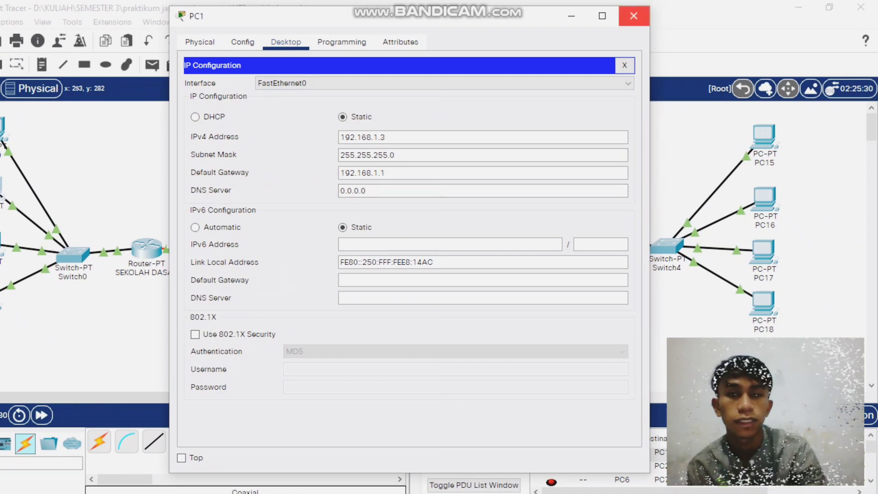
click(633, 16)
Inspect the FastEthernet0/0, Serial2/0 and Serial3/0 interface settings of the SMP router and close its window
click(275, 250)
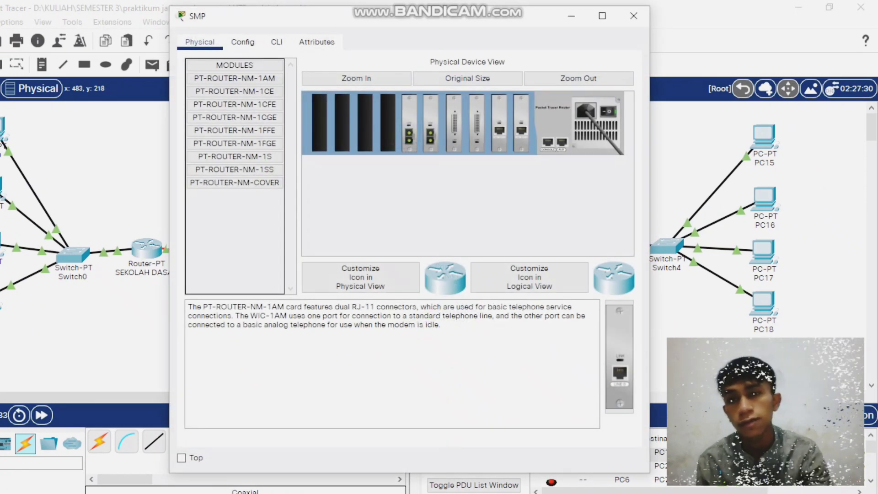
click(242, 42)
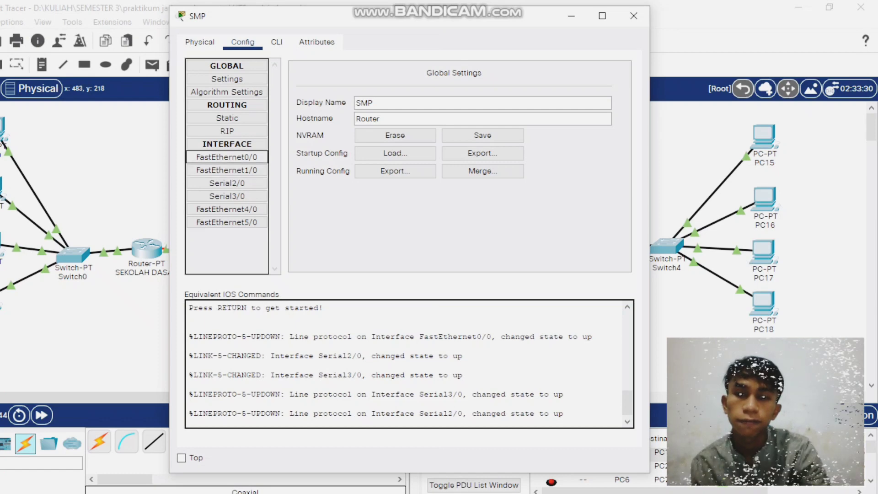
click(227, 157)
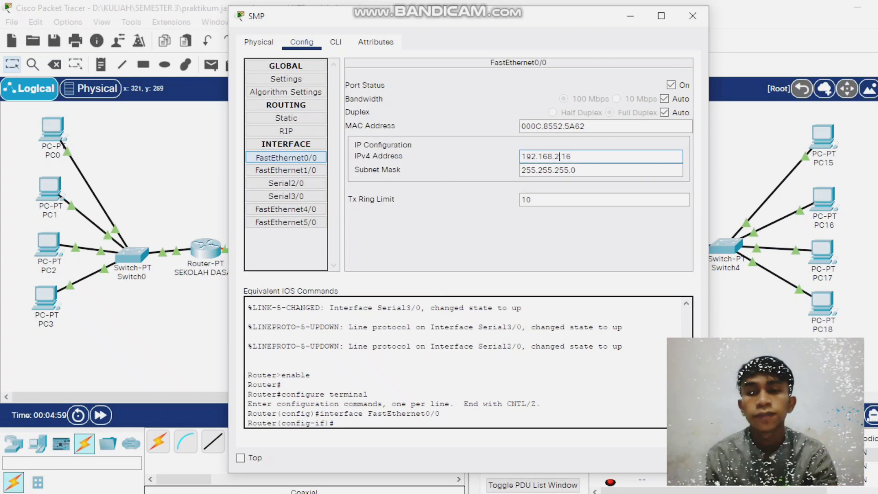
click(286, 184)
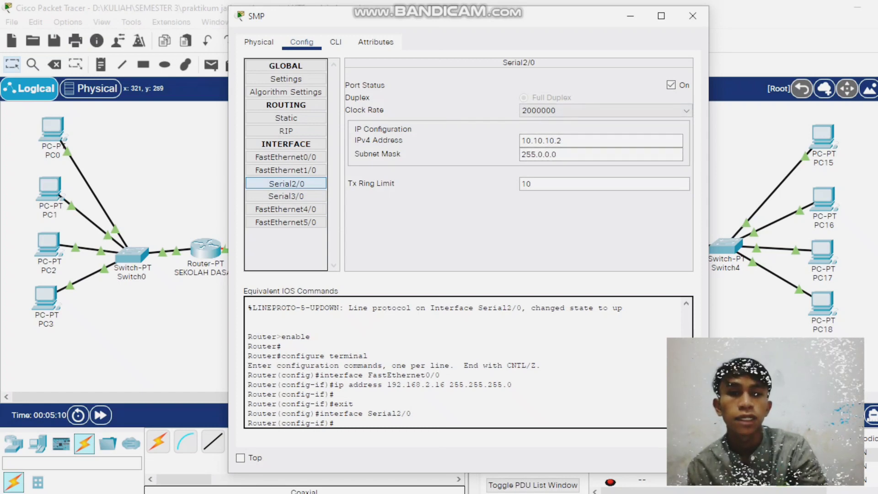
click(286, 197)
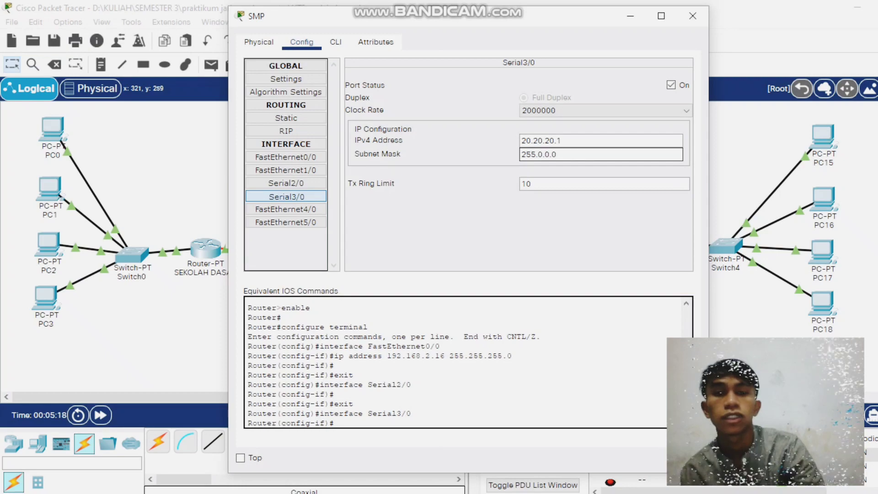
click(693, 16)
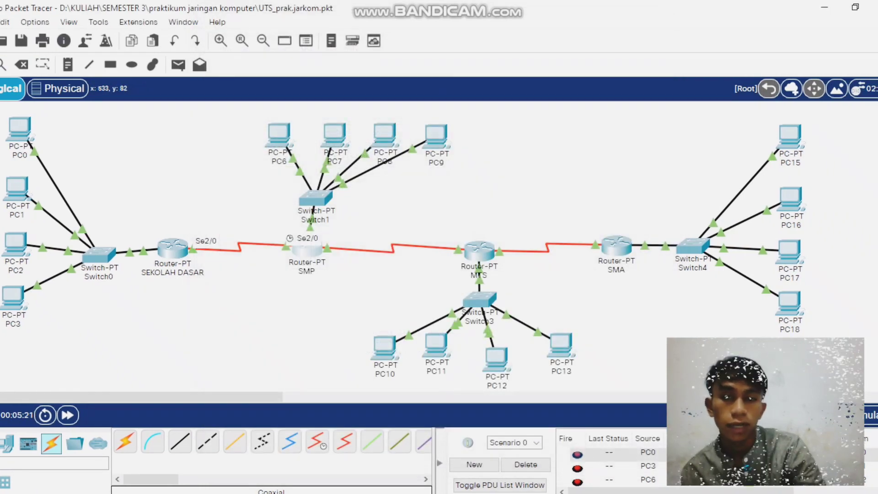
Check the IP configuration of PC6 in the SMP network and close its window
click(279, 134)
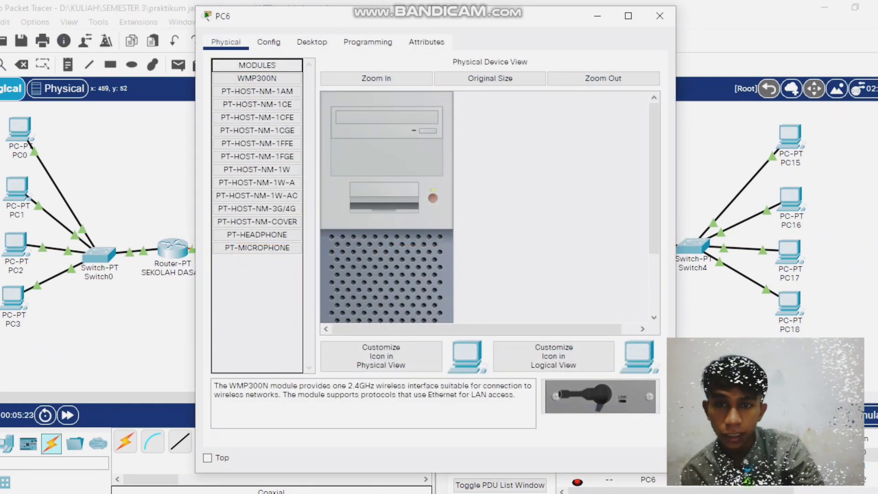
click(312, 42)
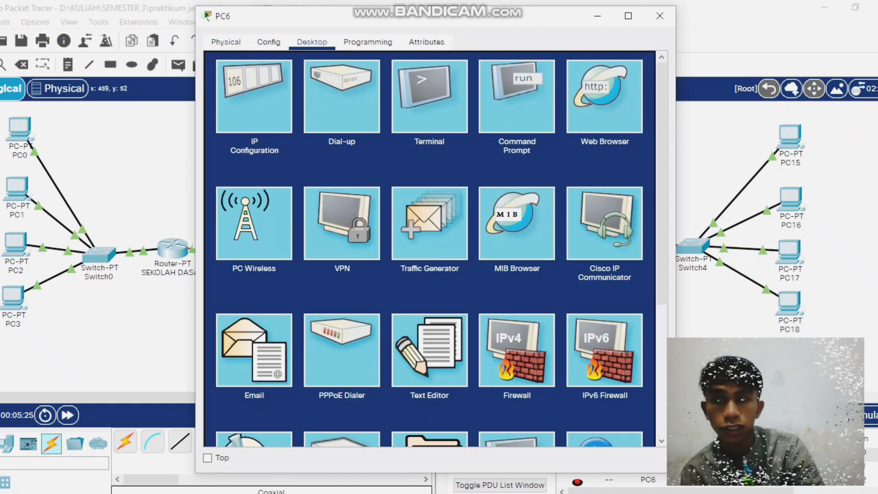
click(254, 96)
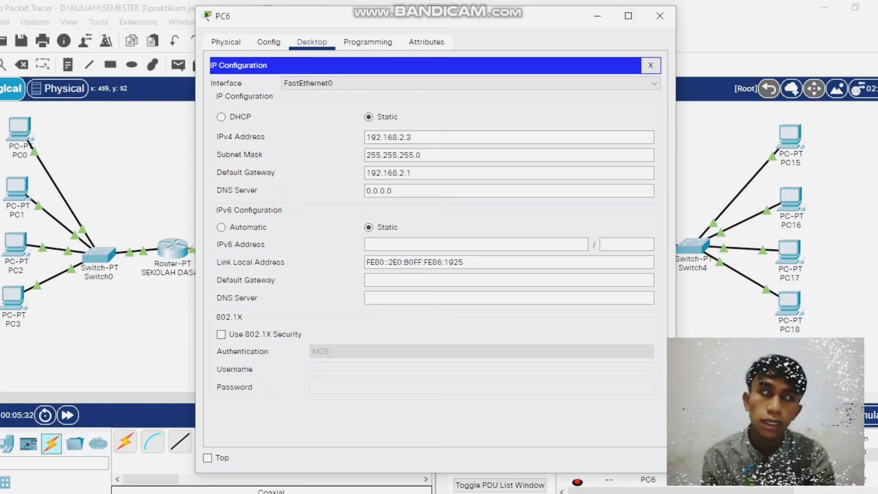
click(659, 16)
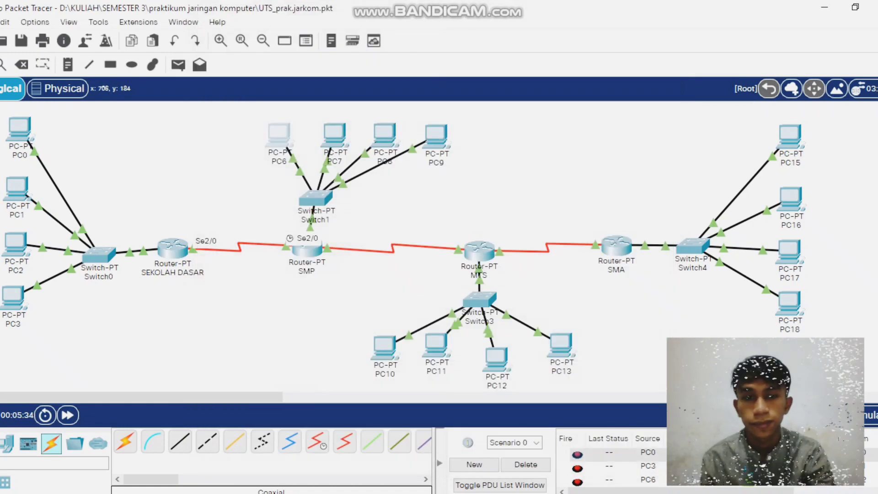
Inspect the FastEthernet0/0, FastEthernet1/0, Serial2/0 and Serial3/0 interface settings of the MTS router and close its window
click(478, 251)
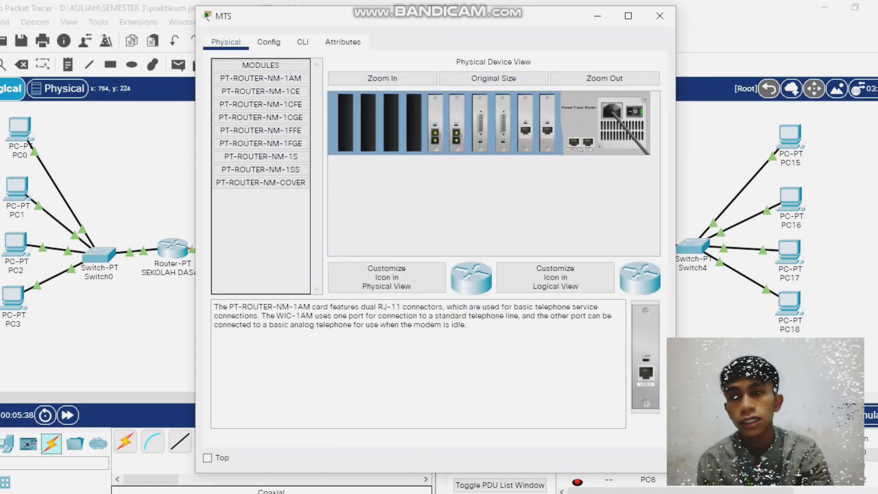
click(268, 42)
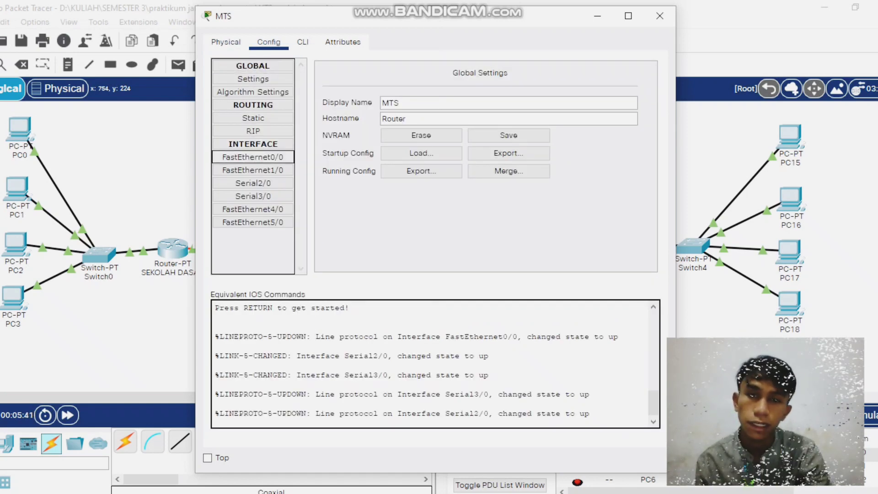
click(253, 156)
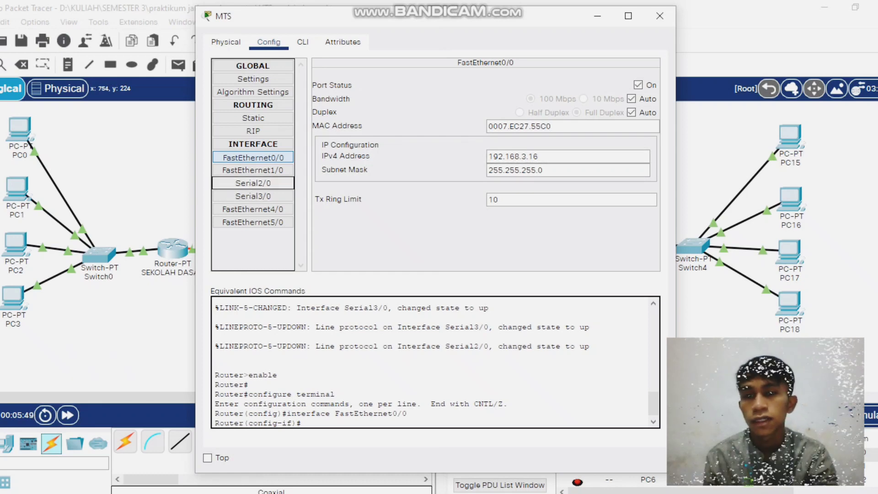
click(252, 183)
click(253, 170)
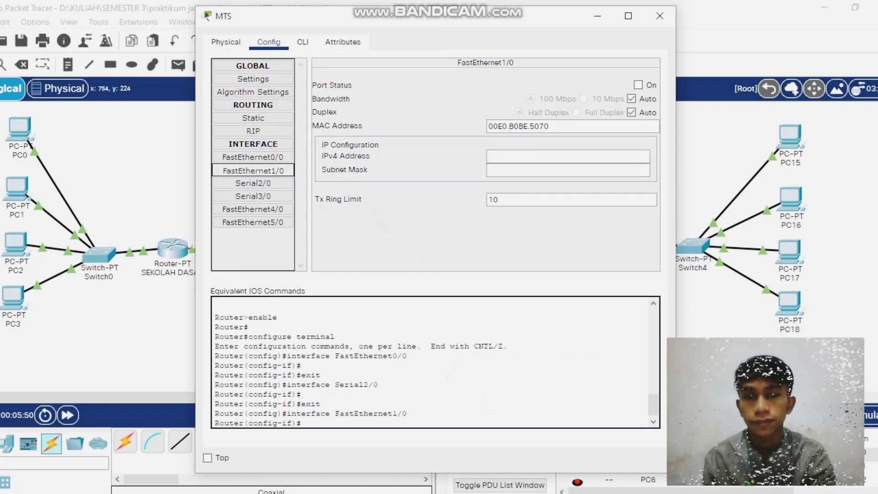
click(253, 183)
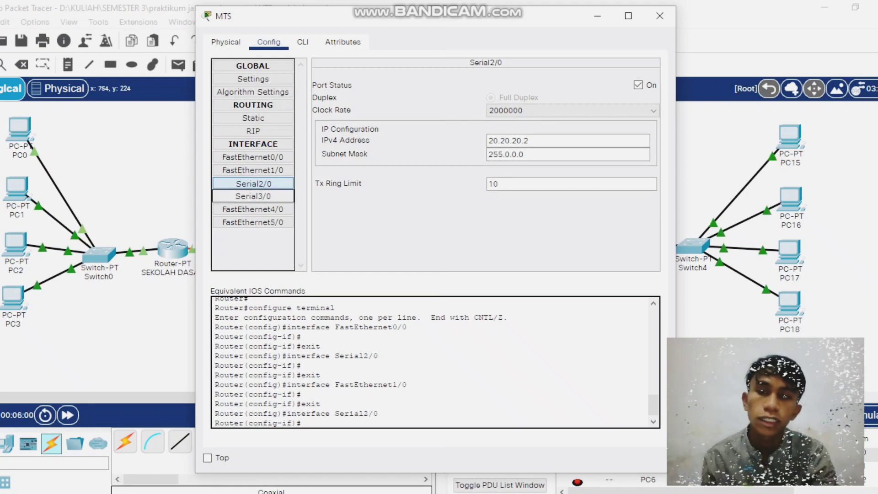
click(253, 197)
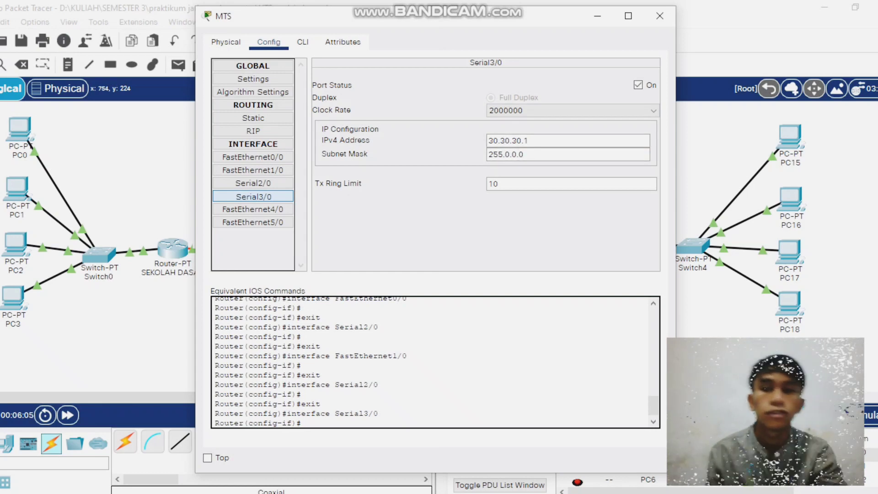
click(660, 15)
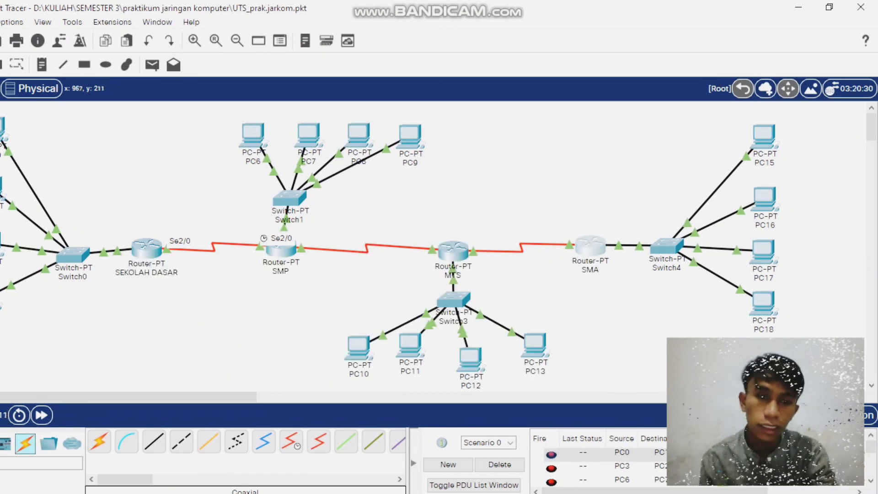
Inspect the FastEthernet0/0, Serial2/0 and Serial3/0 interface settings of the SMA router and close its window
click(590, 246)
click(242, 42)
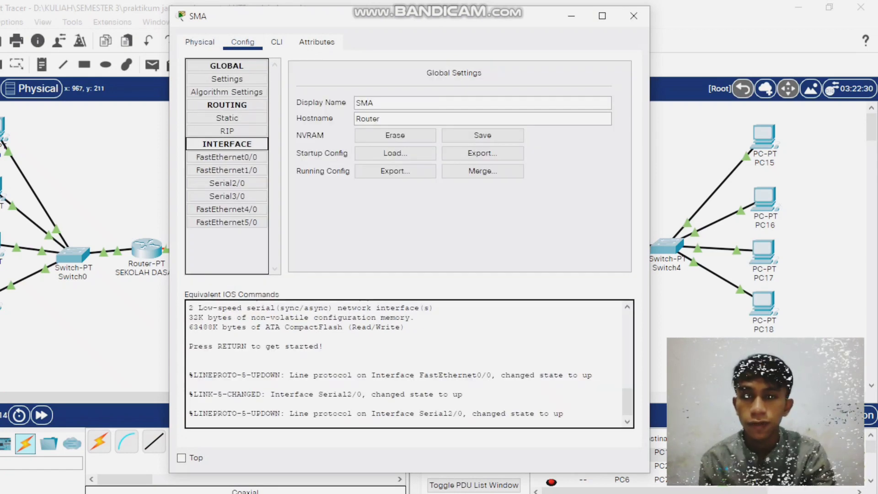
click(226, 157)
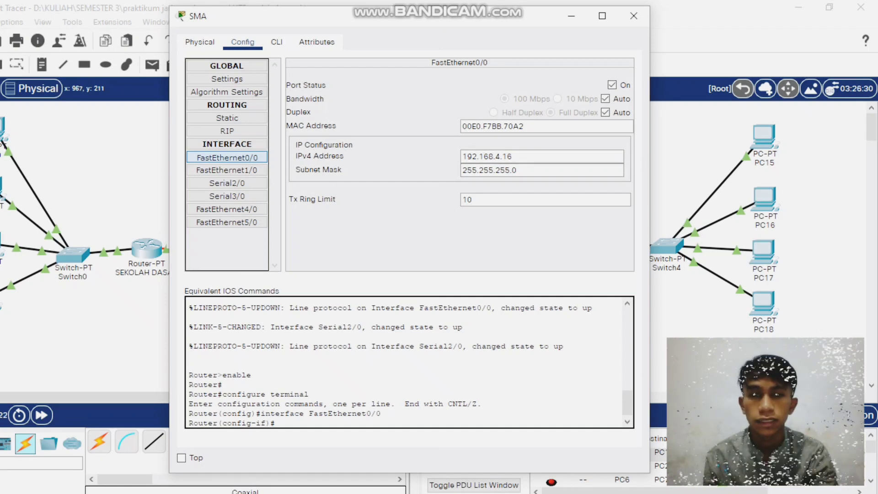
click(226, 183)
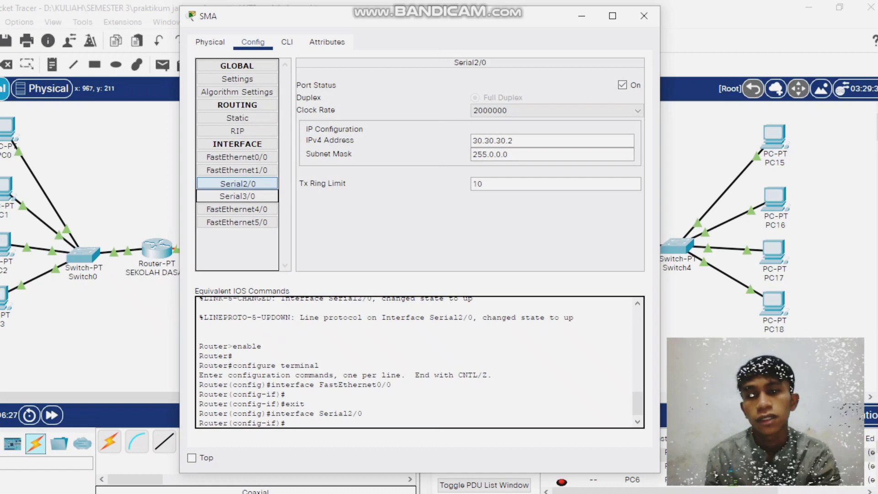
click(237, 196)
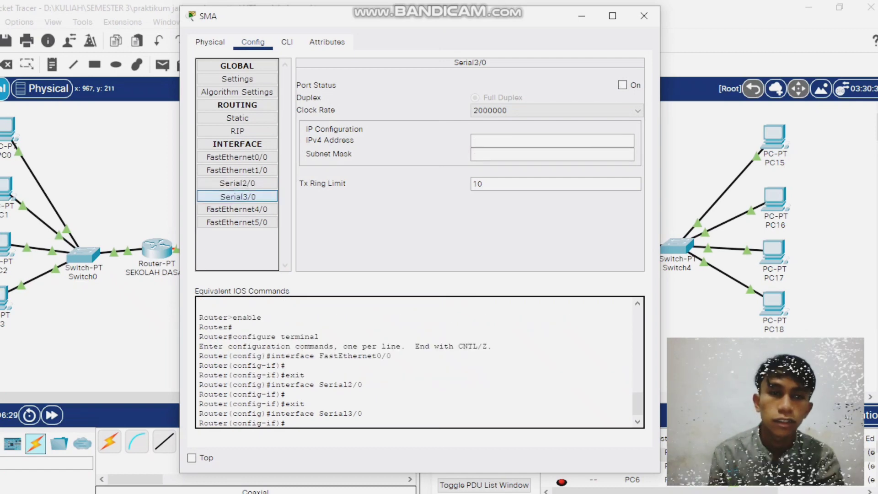
click(643, 16)
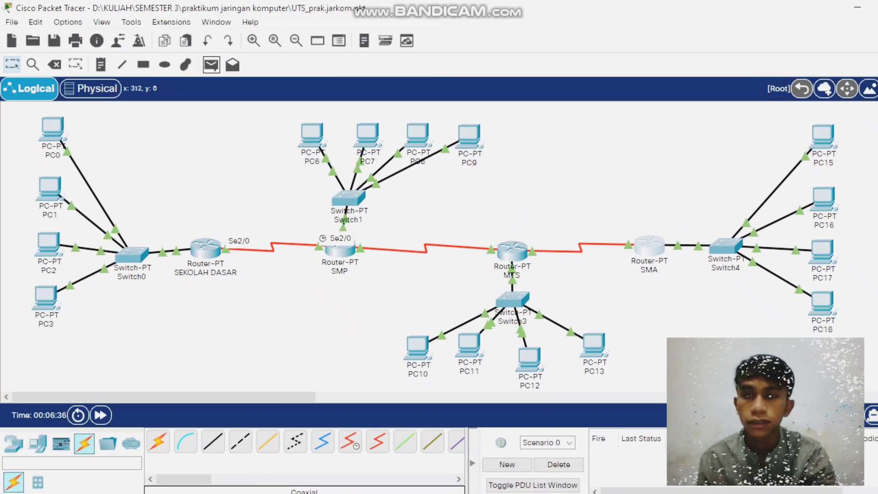
Send simple test PDUs within the SEKOLAH DASAR network from PC0 to PC1 and from PC2 to PC3
click(210, 64)
click(61, 133)
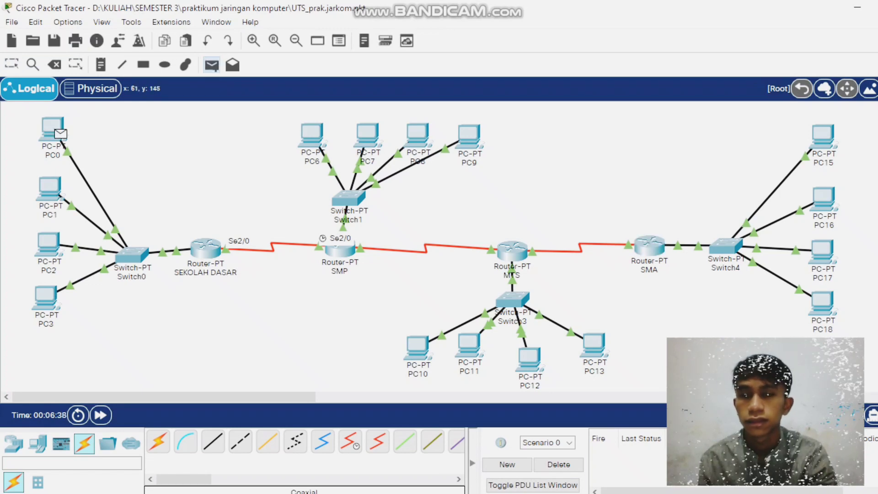
click(51, 188)
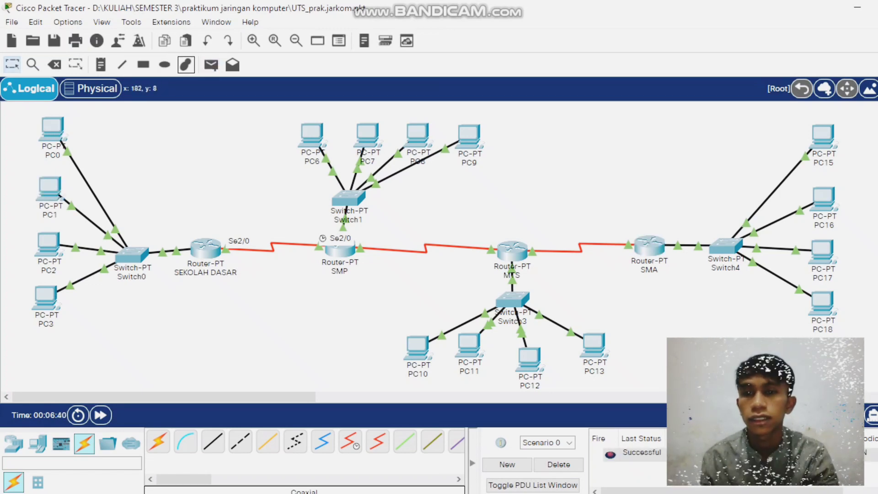
click(211, 65)
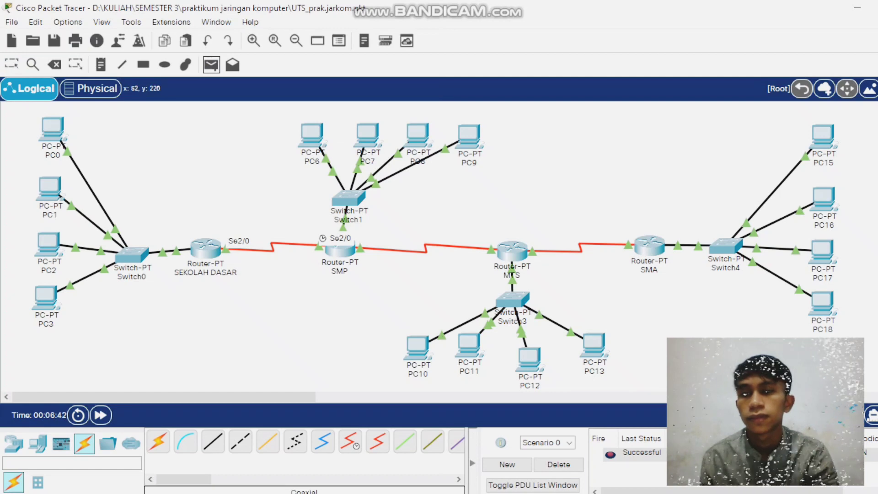
click(50, 296)
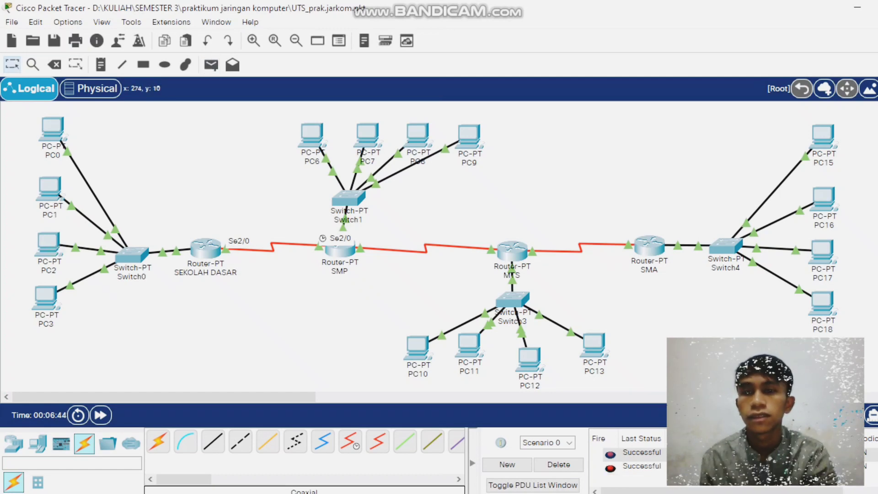
Send simple test PDUs from PC6 to PC7 in the SMP network and from PC11 to PC12 in the MTS network
click(211, 65)
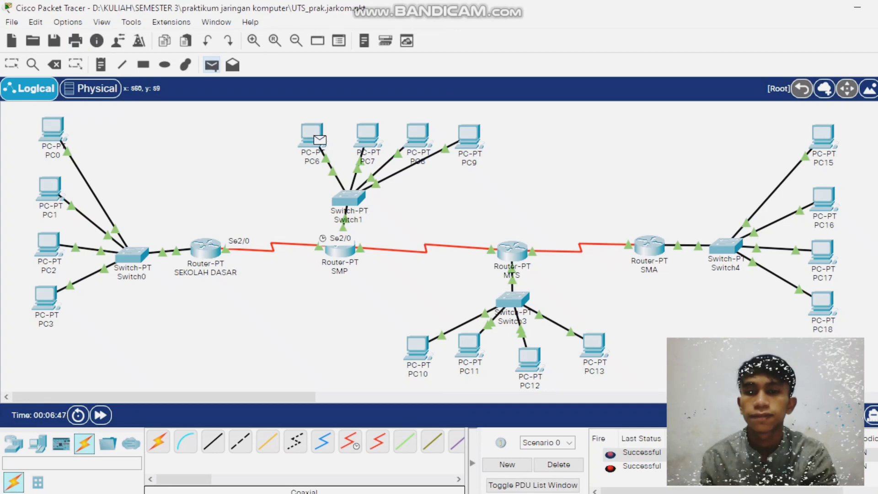
click(364, 135)
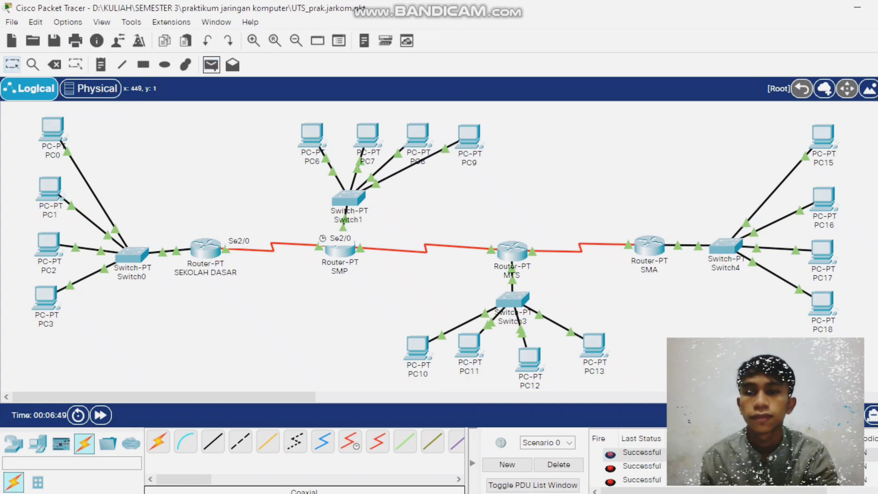
click(211, 65)
click(469, 342)
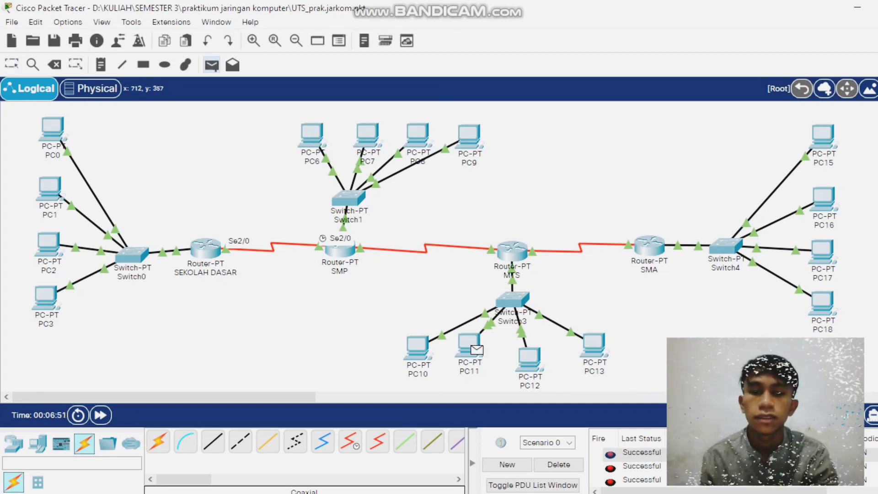
click(529, 357)
Send a simple test PDU from PC18 to PC17 in the SMA network
click(211, 65)
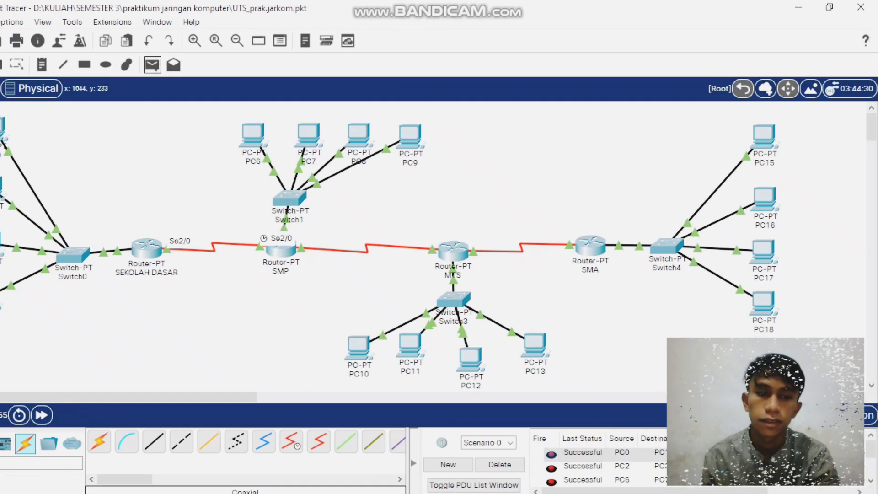
click(823, 299)
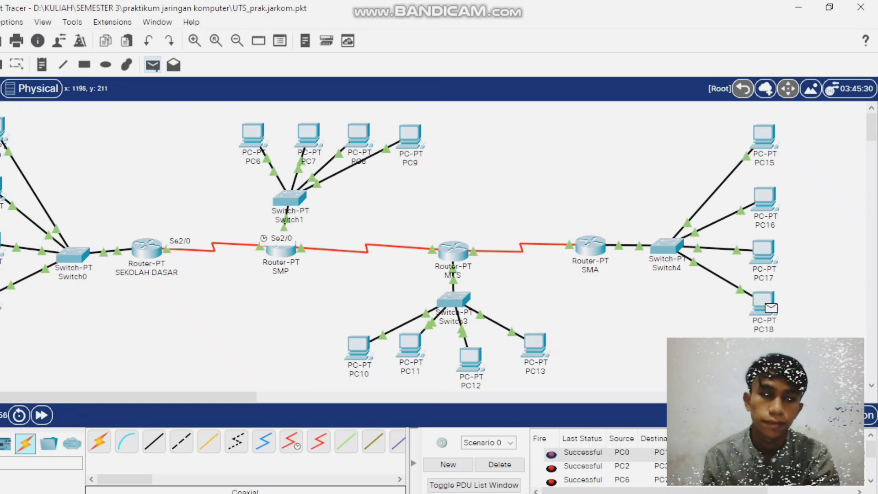
click(762, 251)
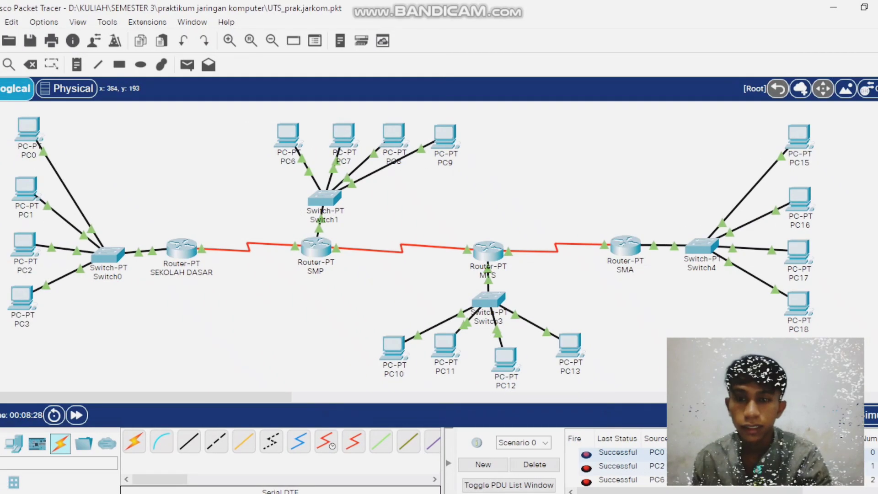
Review the SEKOLAH DASAR router's full static route list and its command-line output, and close its window
click(196, 248)
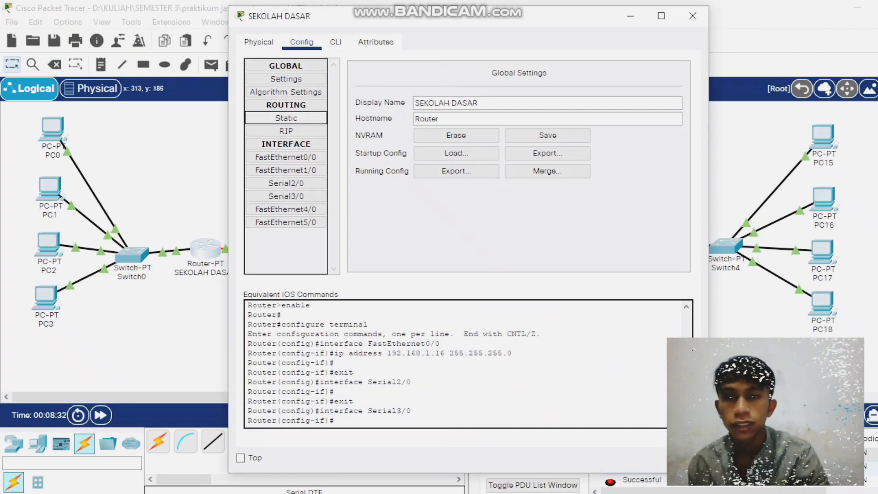
click(286, 118)
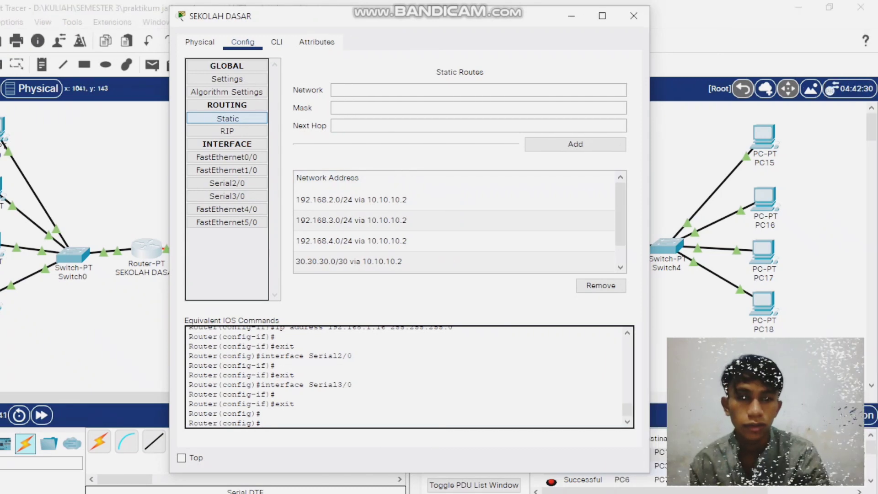
drag(679, 220, 678, 237)
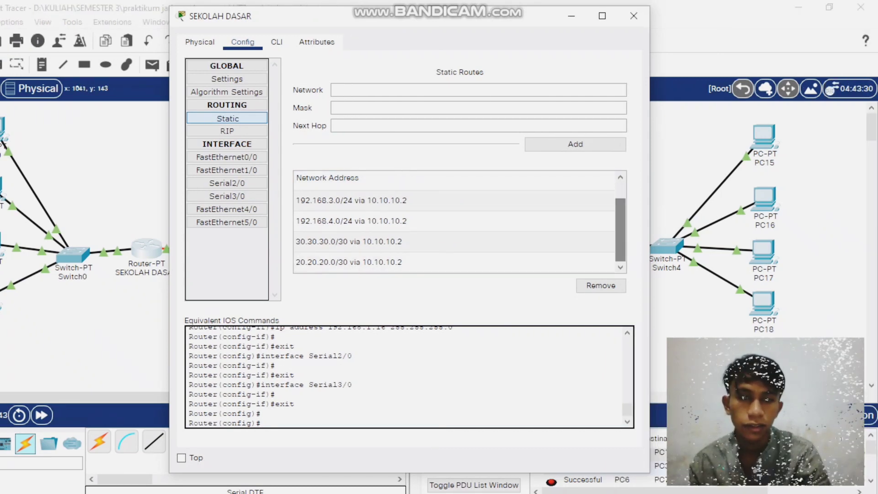
scroll(455, 222, up, 1)
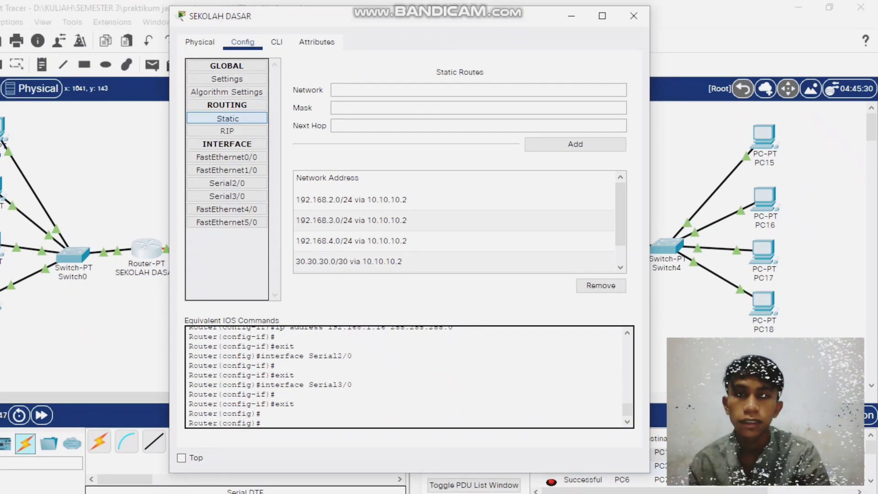
click(276, 41)
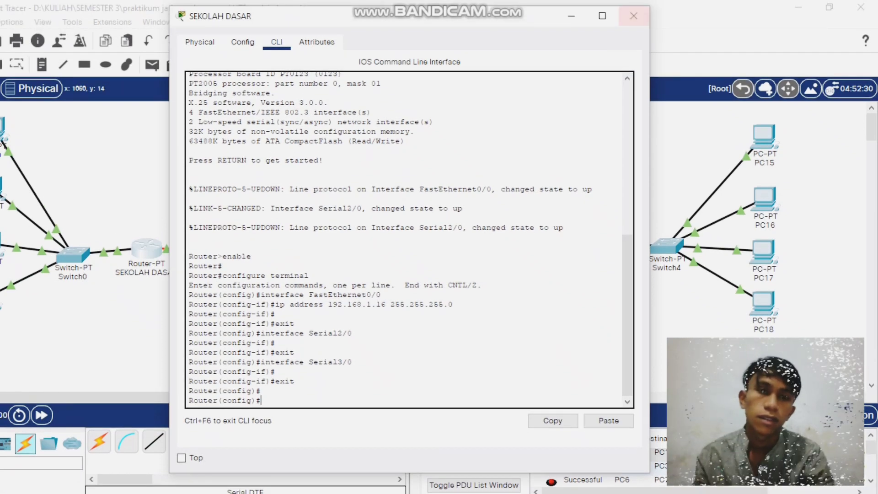
click(634, 15)
Review the static routes and RIP networks configured on the SMP router and close its window
click(280, 248)
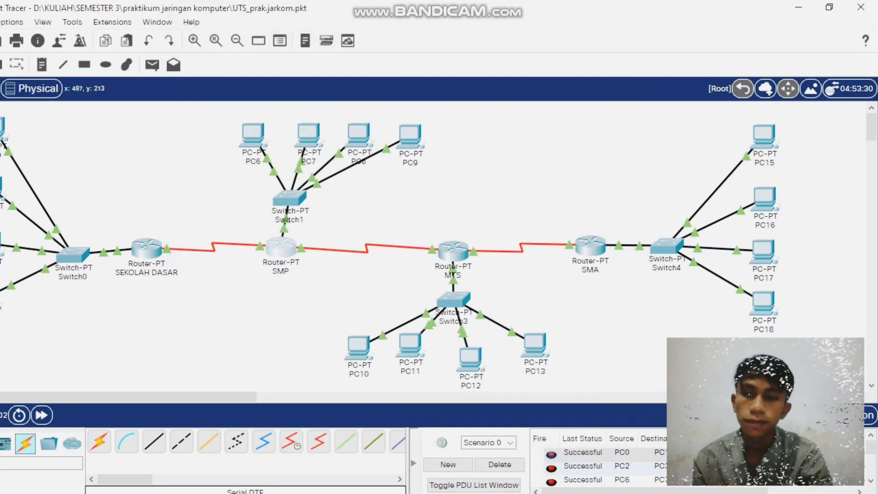
click(227, 118)
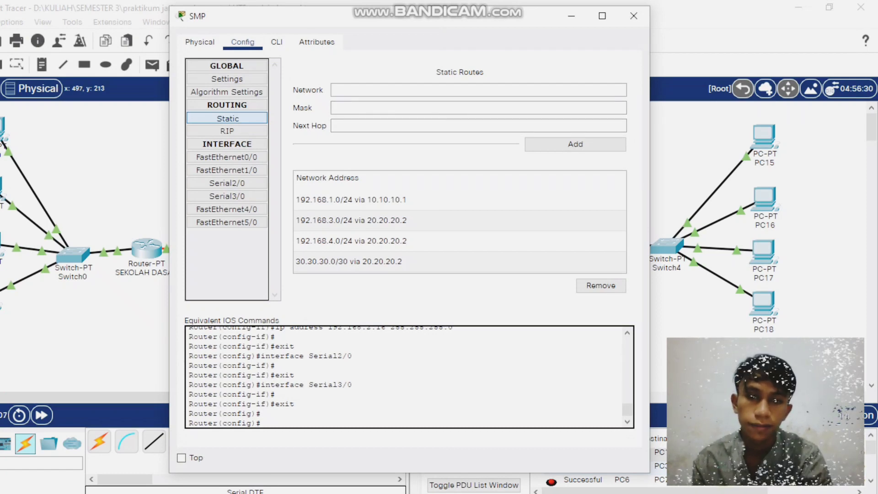
click(227, 131)
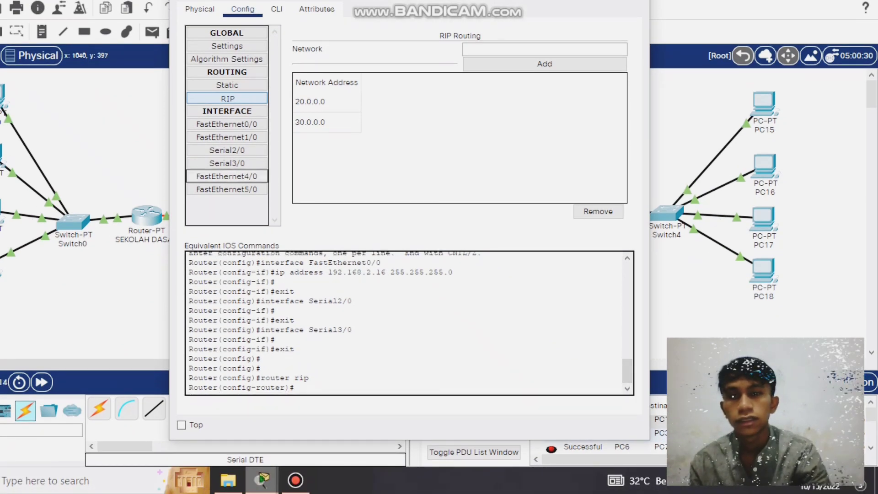
click(633, 16)
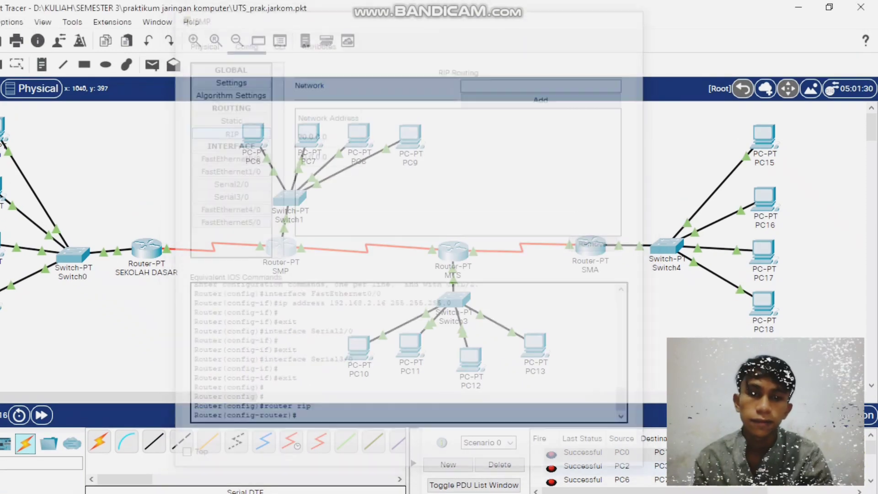
Review the static routes and RIP networks configured on the MTS router and close its window
click(453, 251)
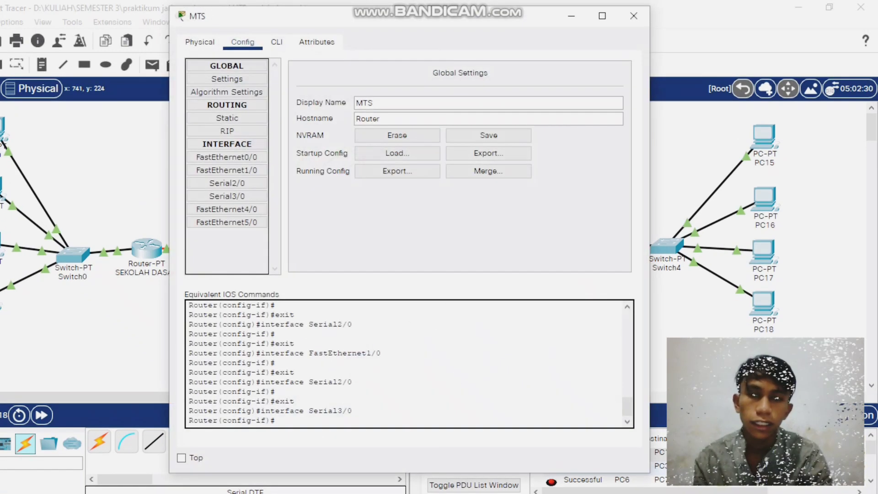
click(227, 117)
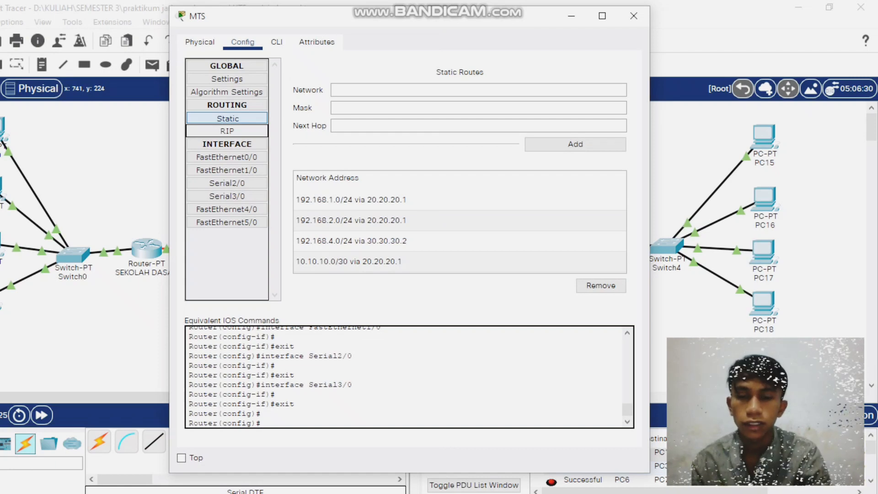
click(227, 130)
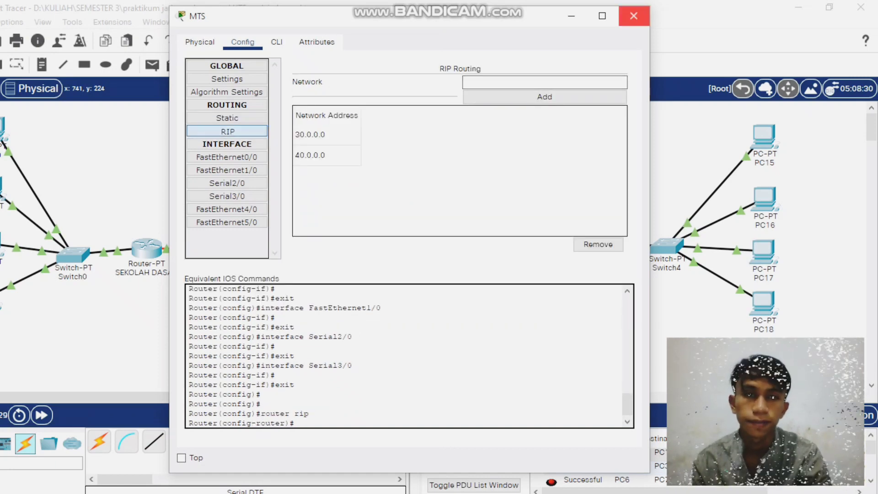
click(633, 16)
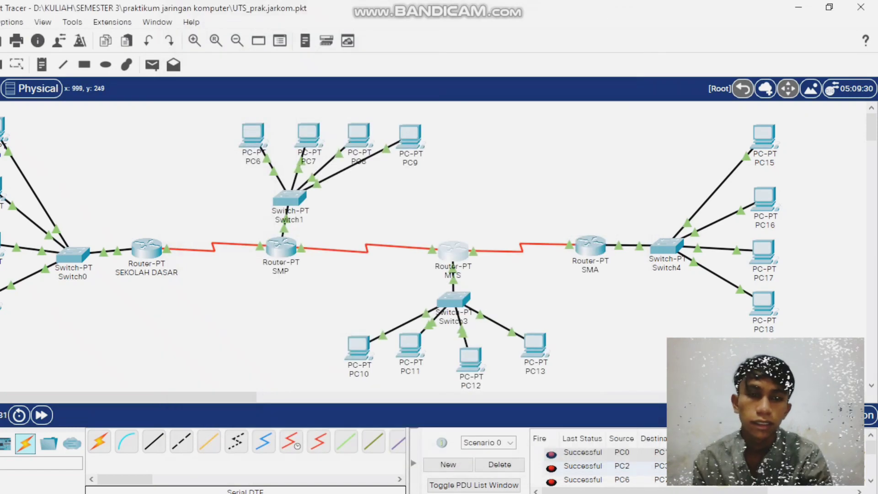
Review the SMA router's full static route list and its RIP networks, and close its window
click(590, 246)
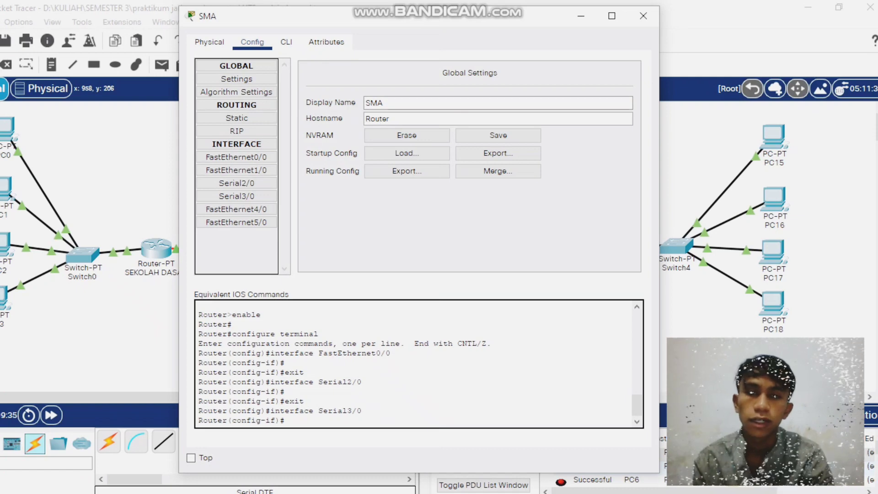
click(237, 118)
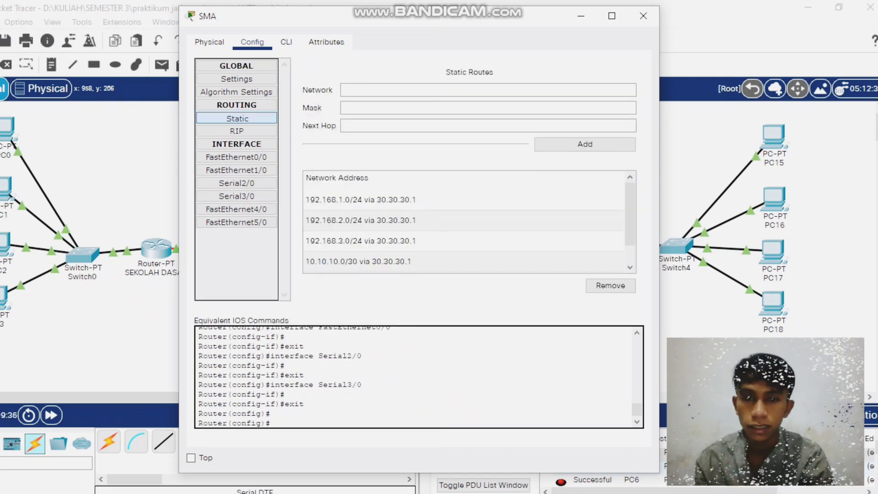
scroll(630, 219, down, 1)
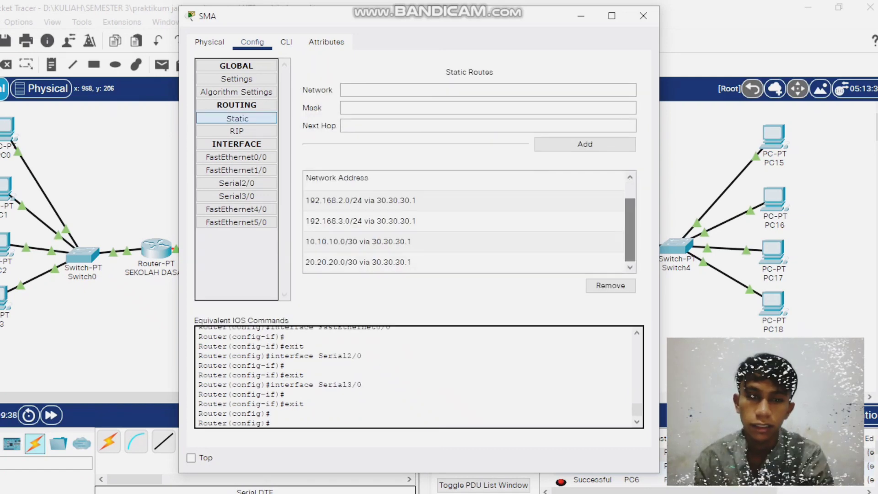
click(236, 130)
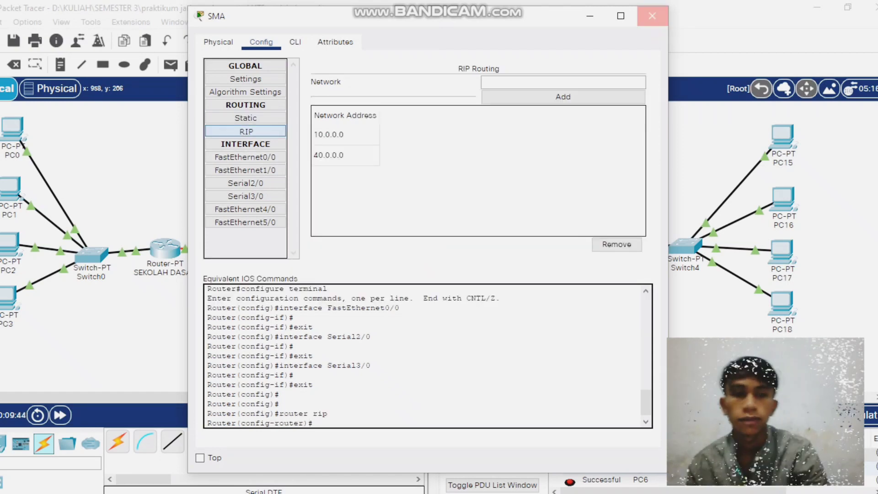
click(652, 16)
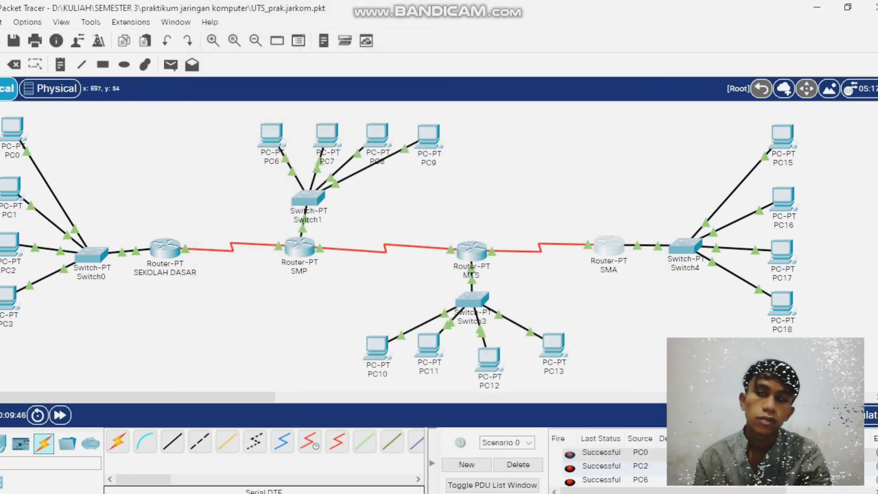